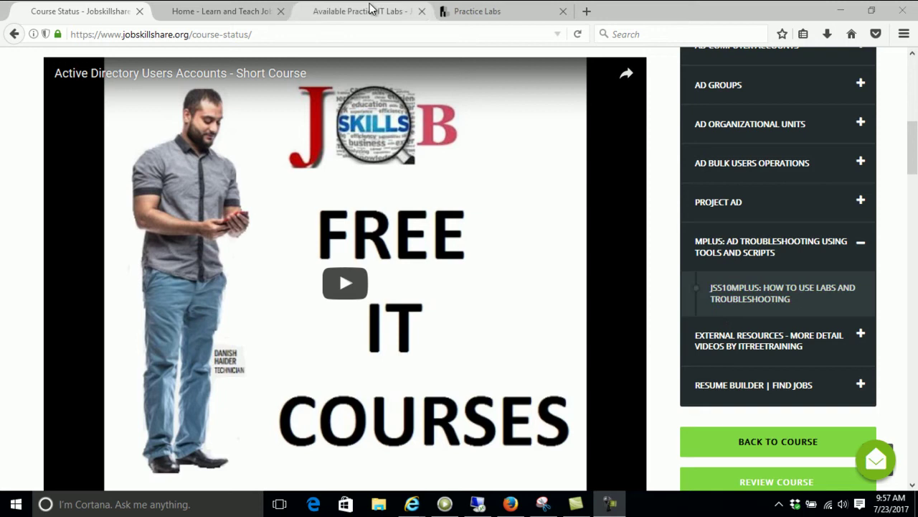
- Review the sign-in information on the Available Practice IT Labs page and switch to the running Practice Labs session
left_click(342, 15)
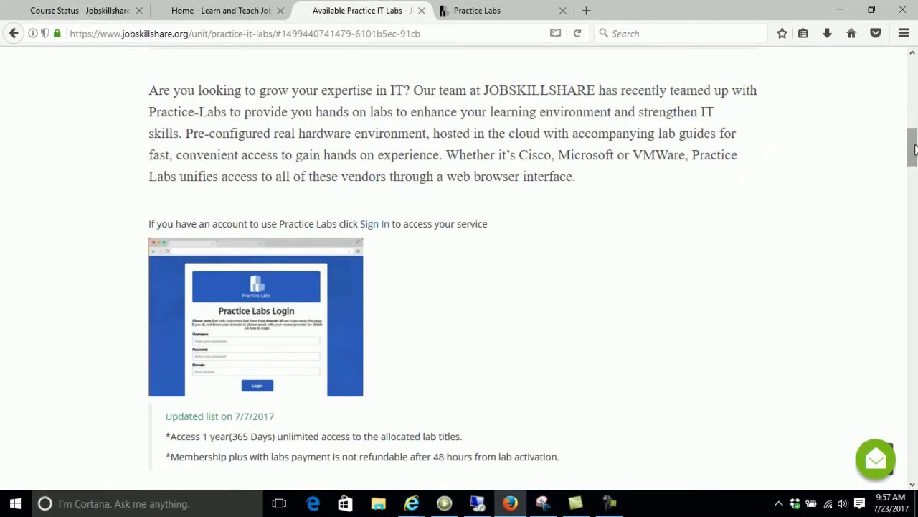
left_click_drag(915, 149, 915, 151)
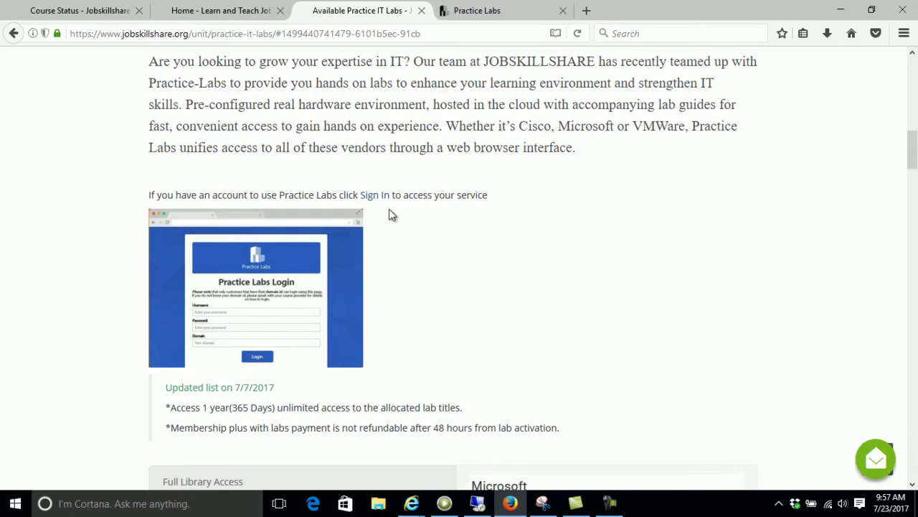
left_click(459, 10)
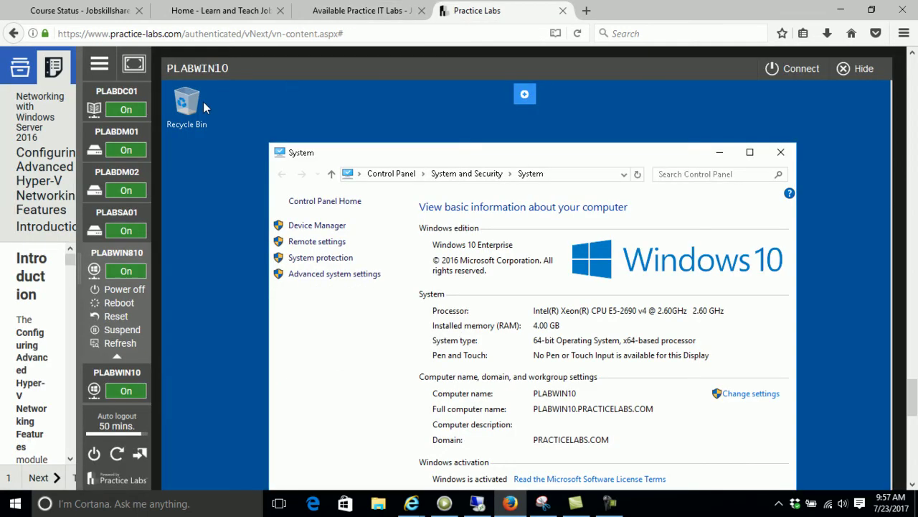
- Widen the lab guide pane and go back from the current exercise to the list of available Practice Labs
left_click(161, 144)
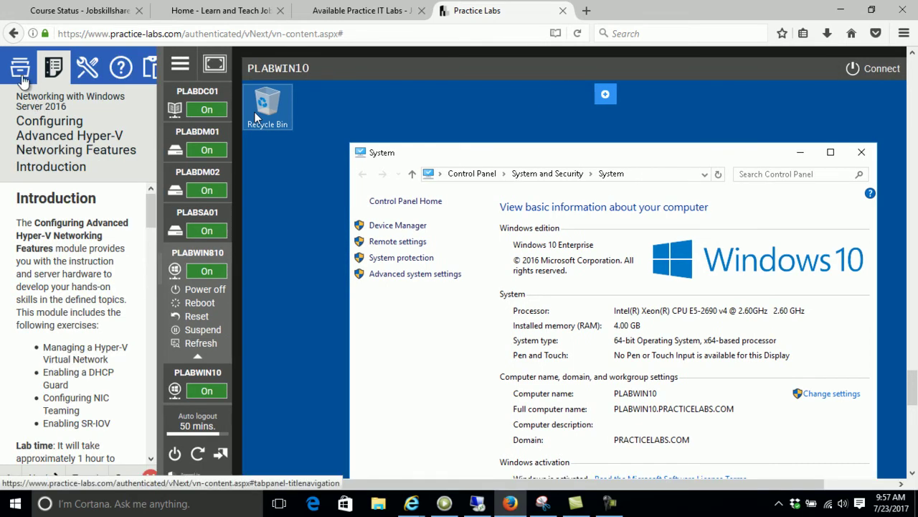
left_click(20, 76)
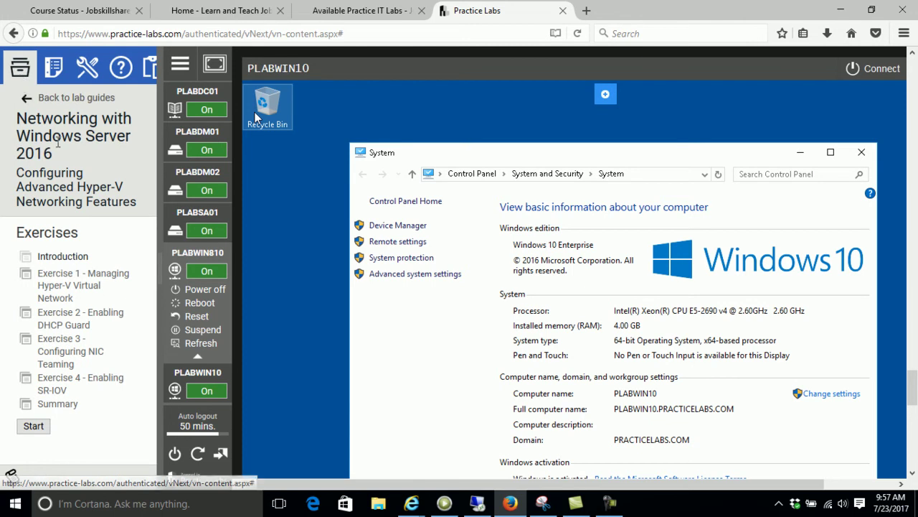
left_click(72, 97)
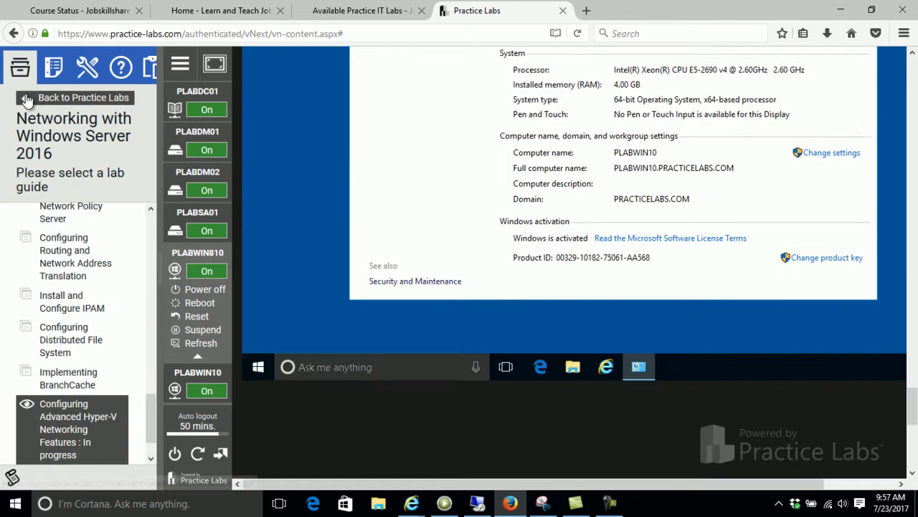
left_click(27, 95)
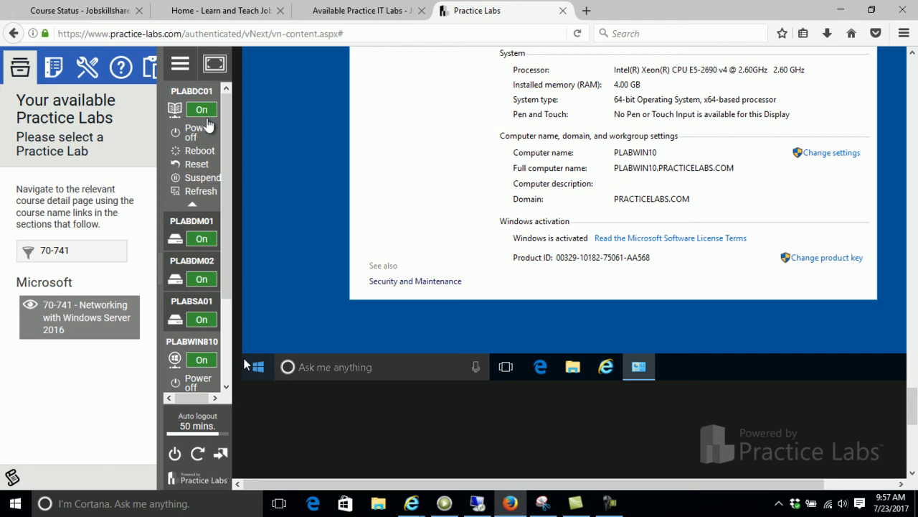
mouse_move(219, 167)
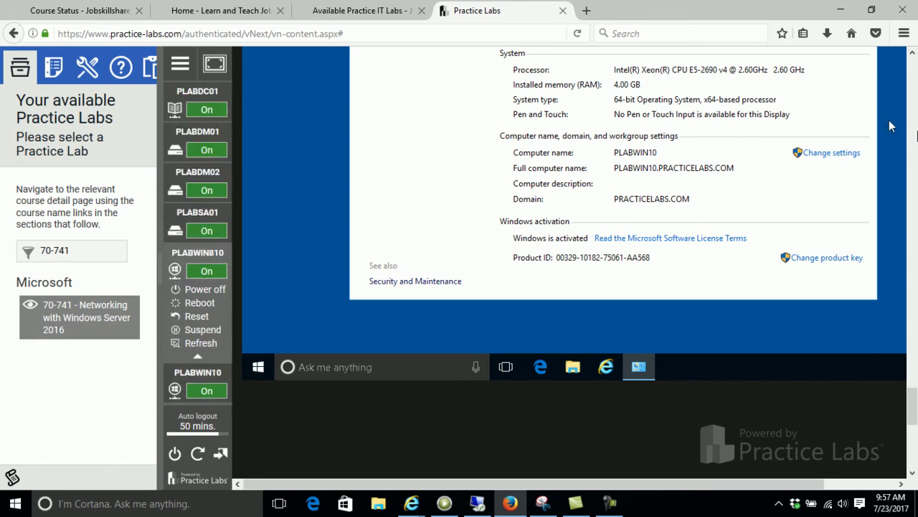
- Open Active Directory Users and Computers from Server Manager on the PLABDC01 device
scroll(890, 126, "up", 5)
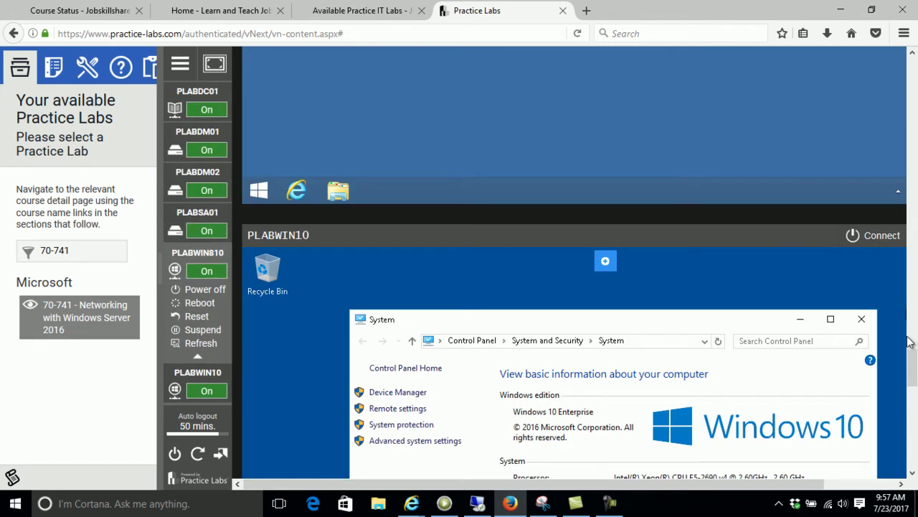
left_click_drag(909, 341, 912, 70)
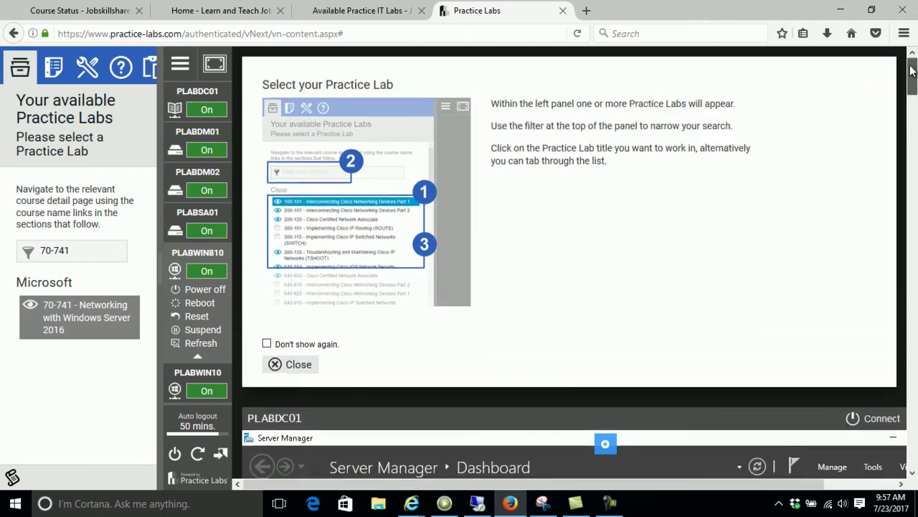
scroll(248, 364, "down", 5)
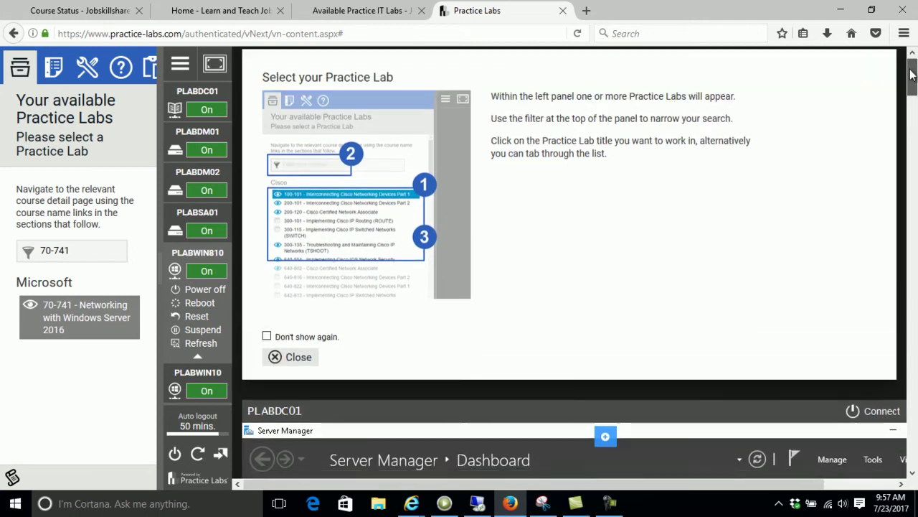
scroll(246, 386, "up", 1)
left_click(866, 119)
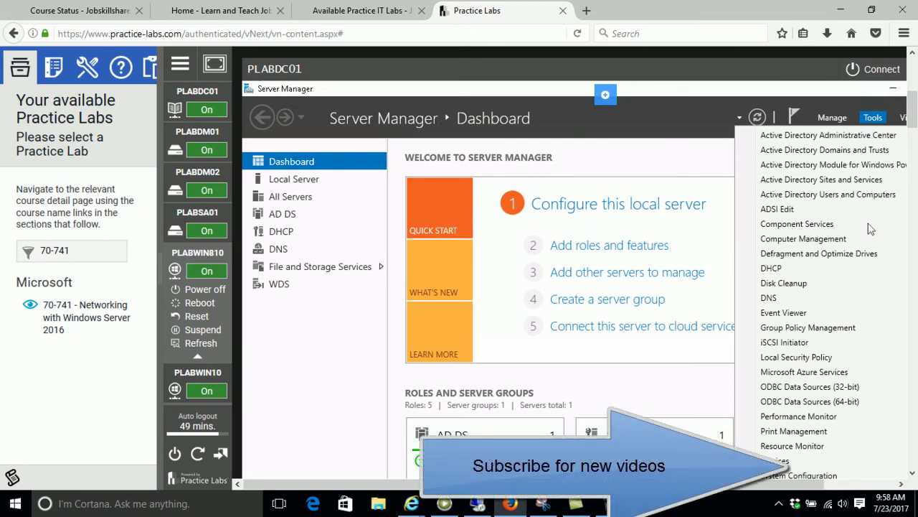
left_click(806, 198)
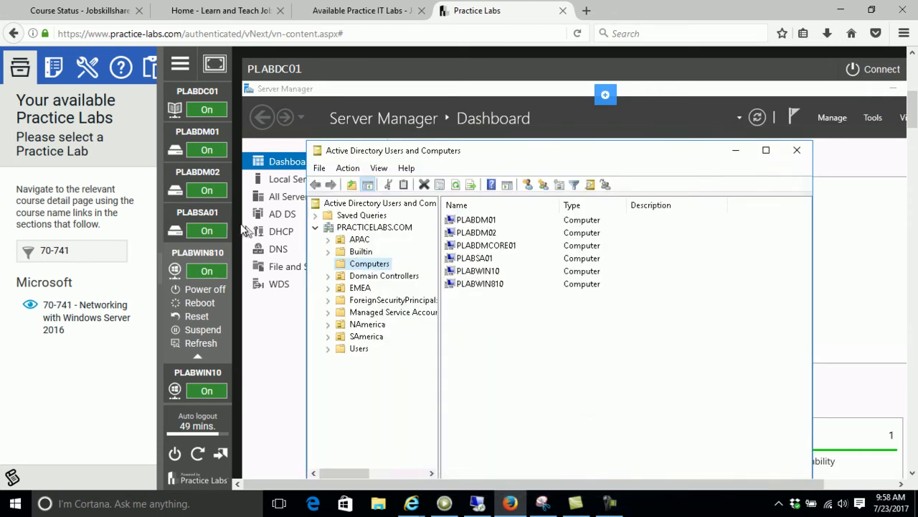
- Filter the available labs by "70-" and open the 70-411 Administering Windows Server 2012 lab
mouse_move(210, 229)
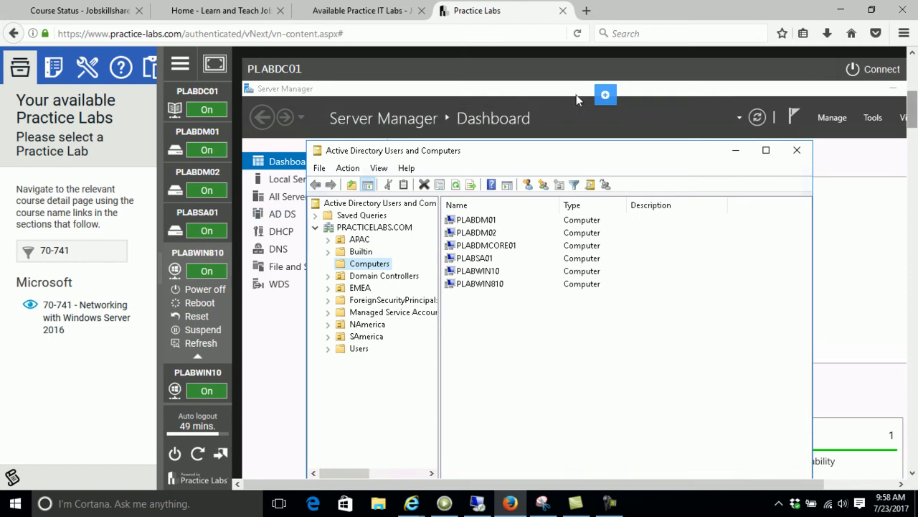
left_click_drag(912, 115, 916, 398)
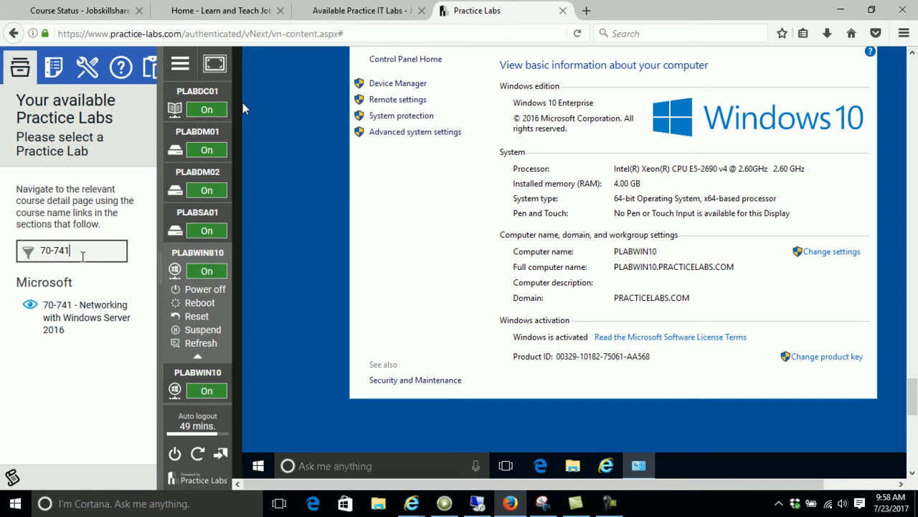
key("BackSpace")
key("BackSpace")
key("BackSpace")
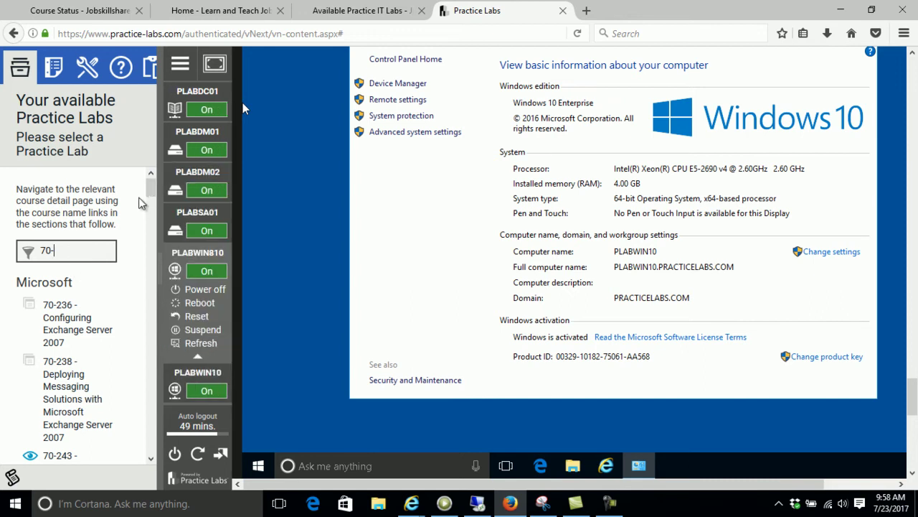
left_click_drag(151, 194, 162, 300)
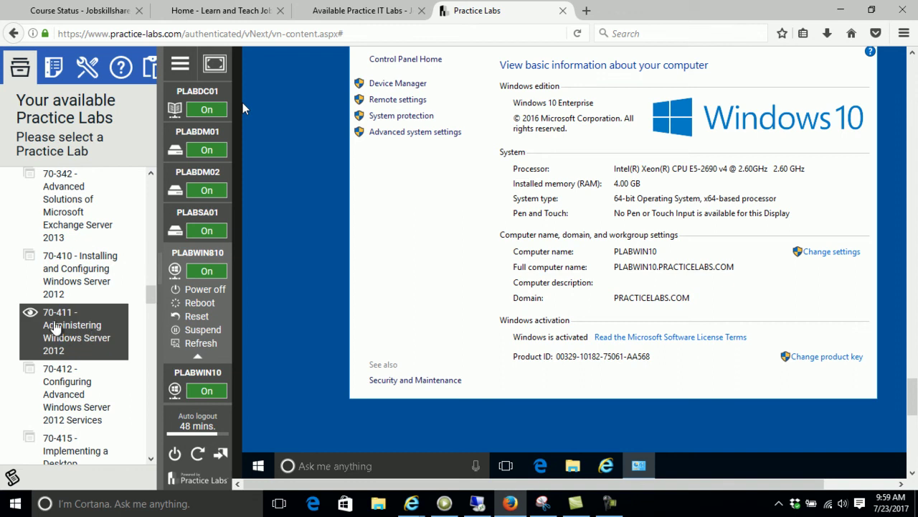
left_click(61, 339)
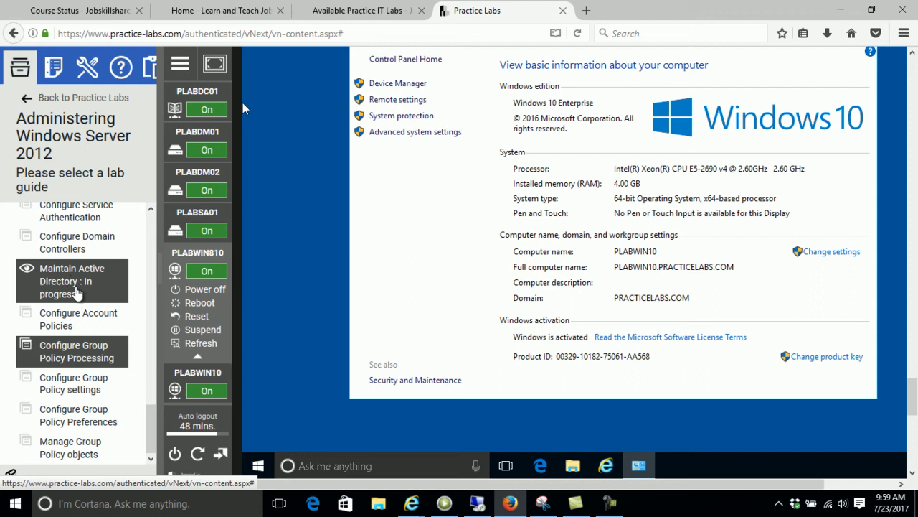
- Look through the power controls of the PLABDC01, PLABDM01 and PLABSA01 devices
left_click(204, 109)
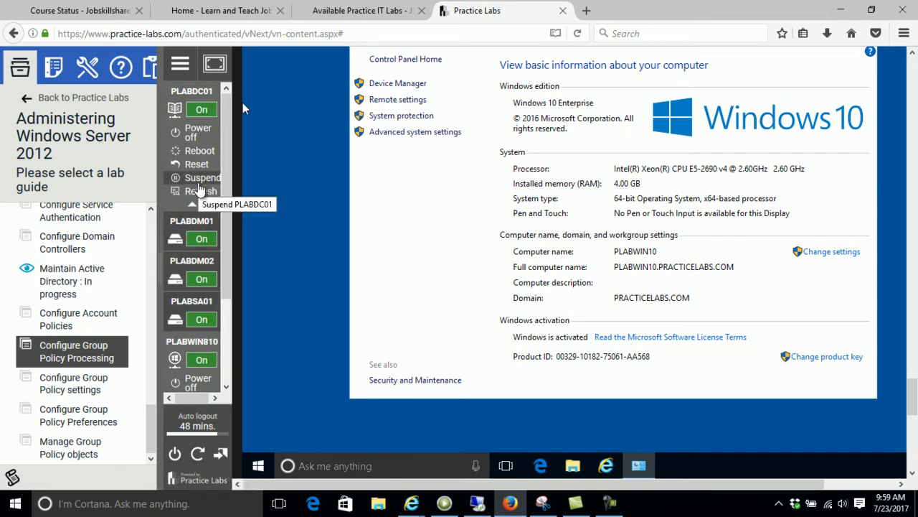
left_click(198, 228)
left_click(193, 323)
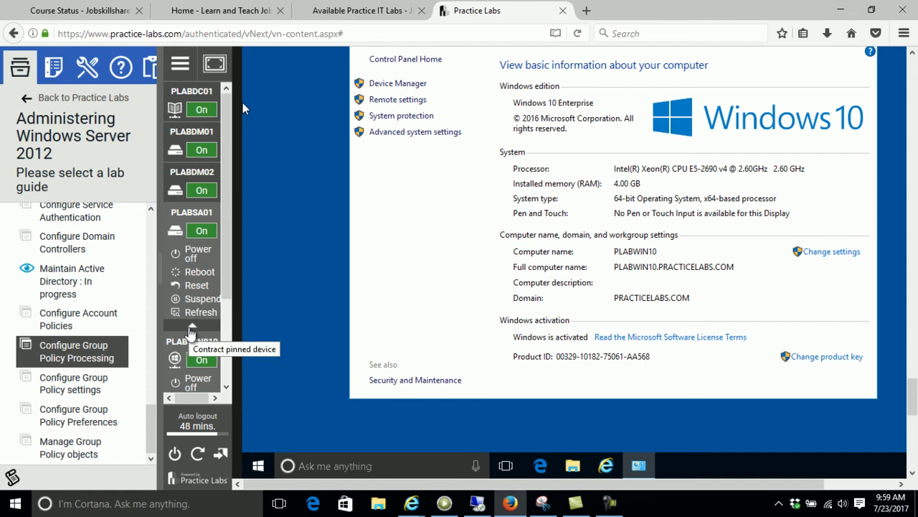
left_click(191, 330)
left_click(194, 149)
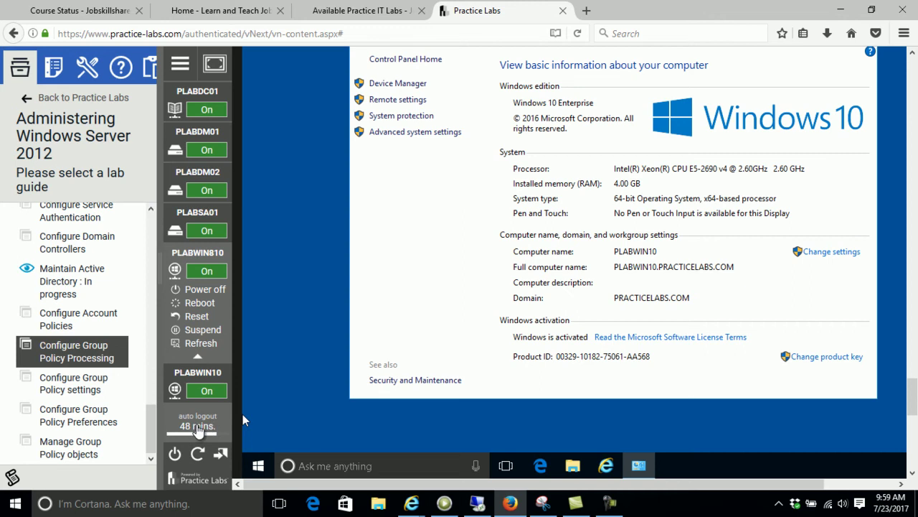
- Reset the session's auto logout timer
left_click(198, 428)
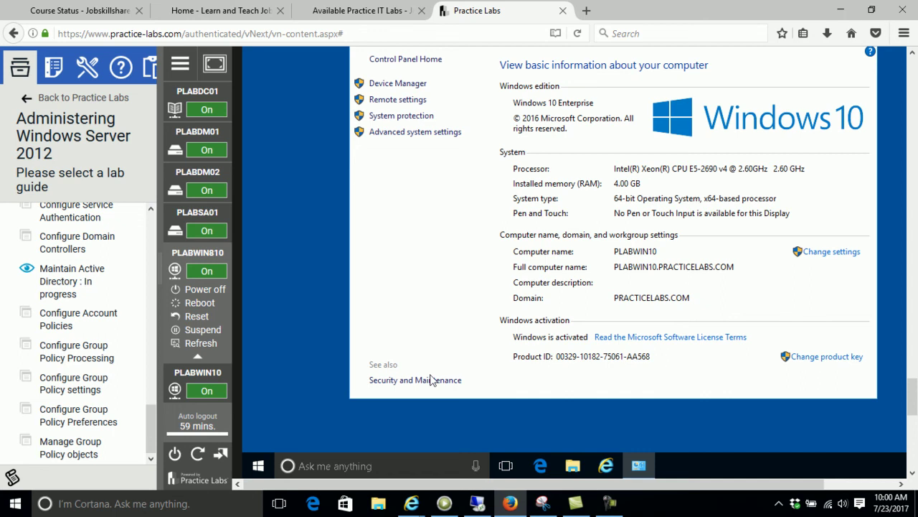
left_click(198, 423)
- Review the lab's settings and customization options, from the personal and device settings to the miscellaneous ones
left_click(83, 77)
scroll(131, 415, "down", 10)
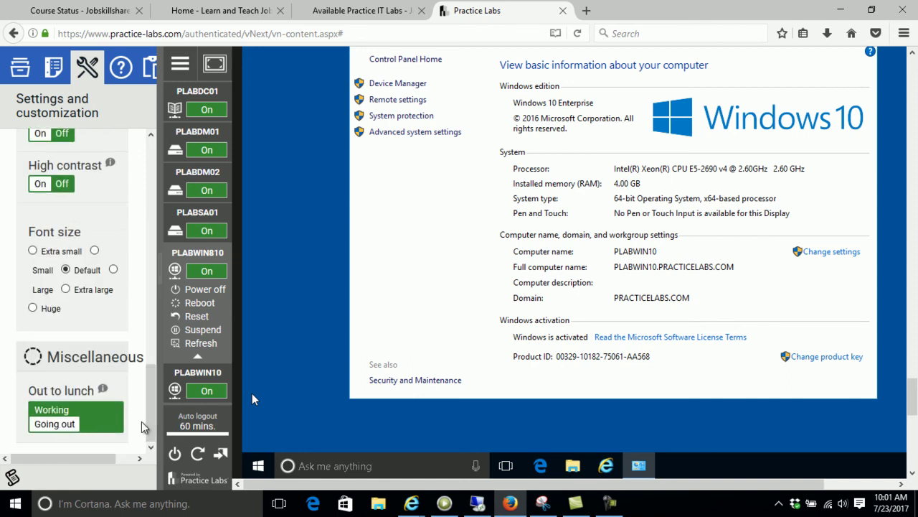
left_click_drag(143, 387, 152, 165)
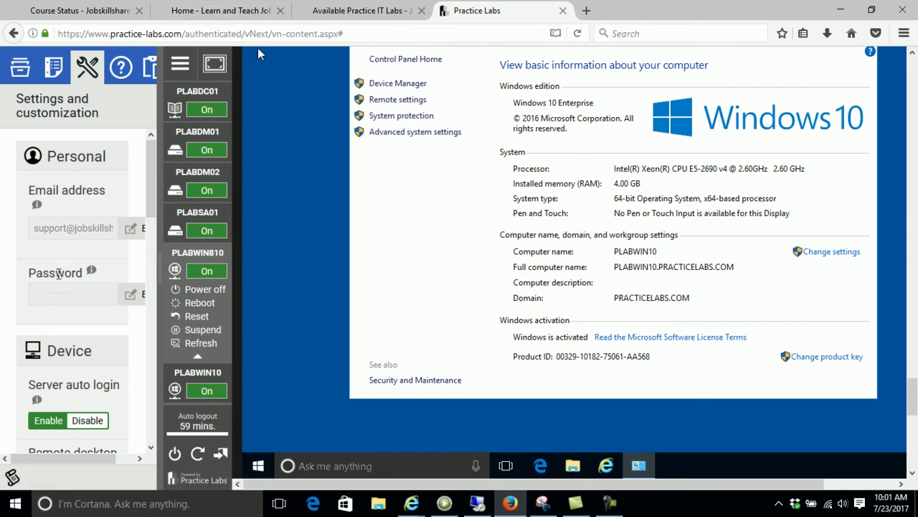
left_click_drag(155, 211, 166, 318)
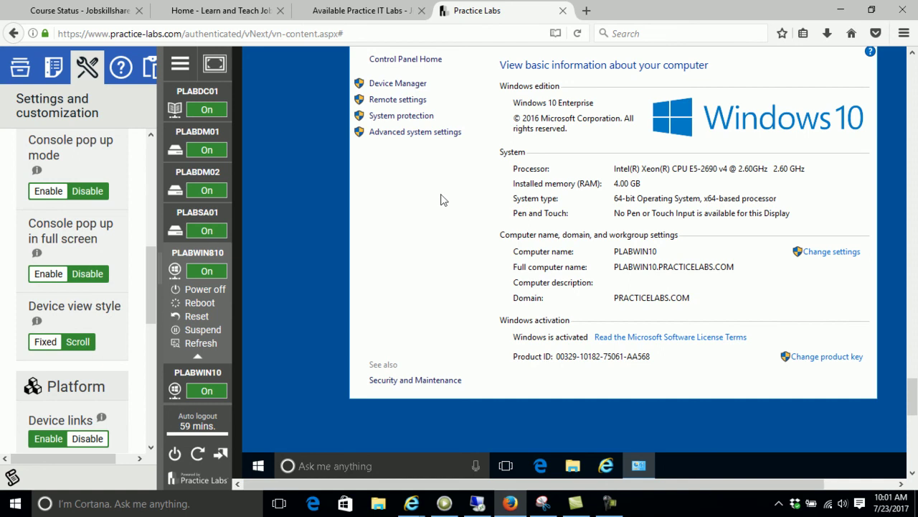